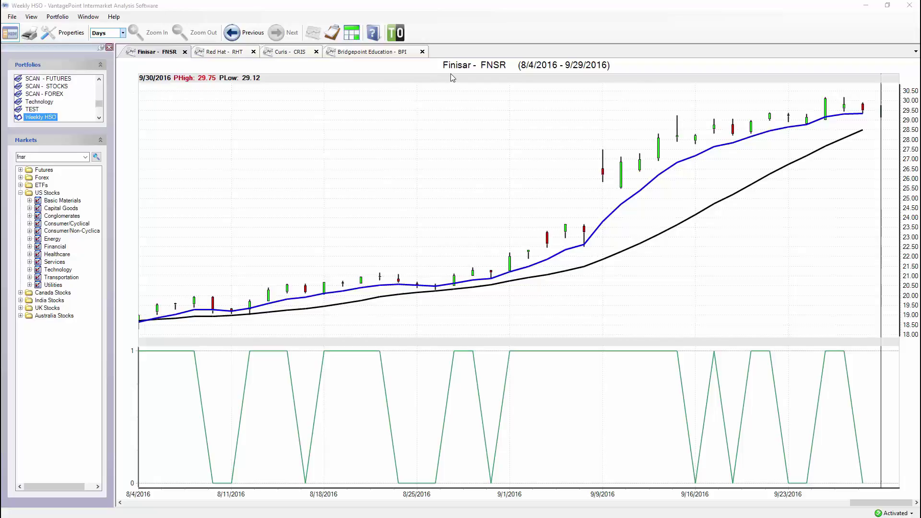
# Search the markets for 'fnsr' to locate Finisar in the Markets tree.
pyautogui.doubleClick(72, 157)
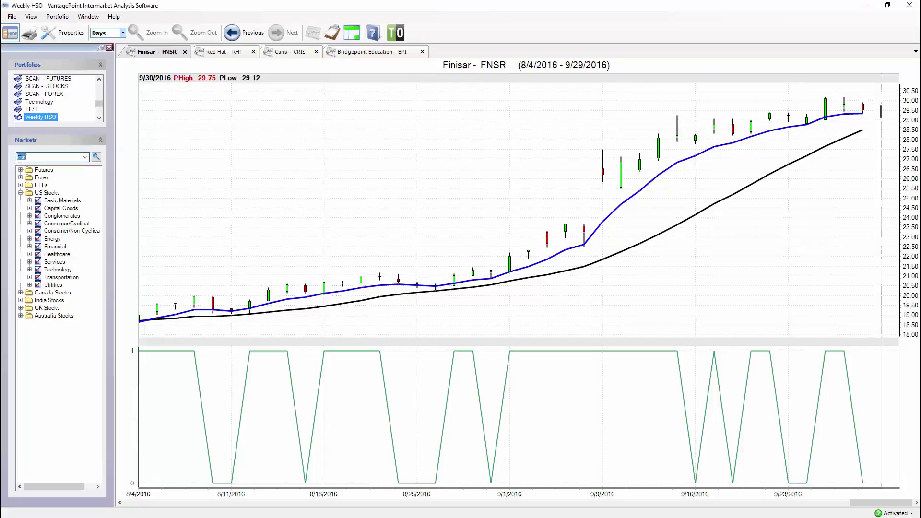
pyautogui.click(96, 157)
pyautogui.scroll(-2, 67, 432)
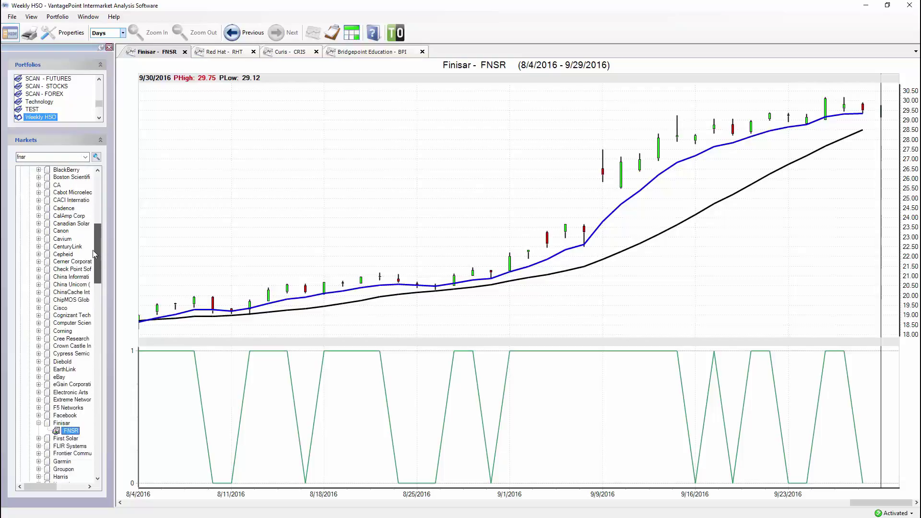
# Open Finisar's Properties and view its Intermarkets list (Euro, Gold, Agco and others).
pyautogui.rightClick(62, 423)
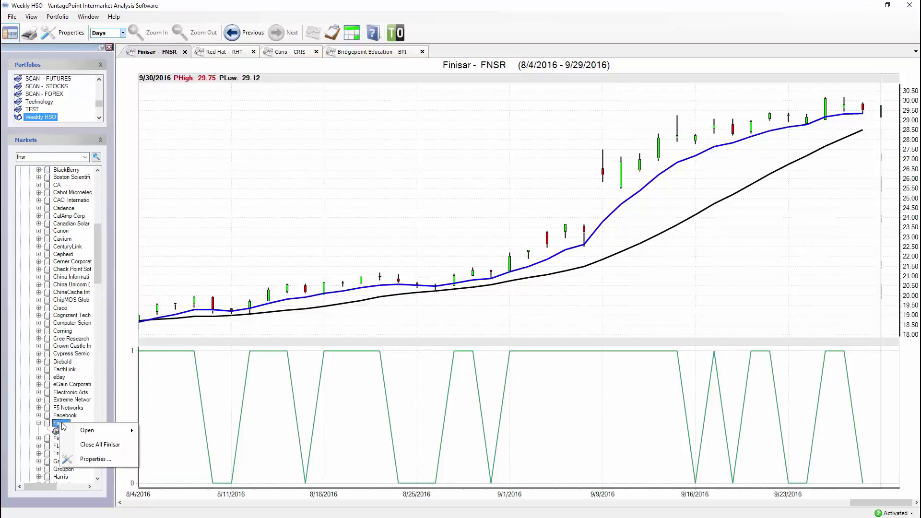
pyautogui.click(91, 459)
pyautogui.click(324, 138)
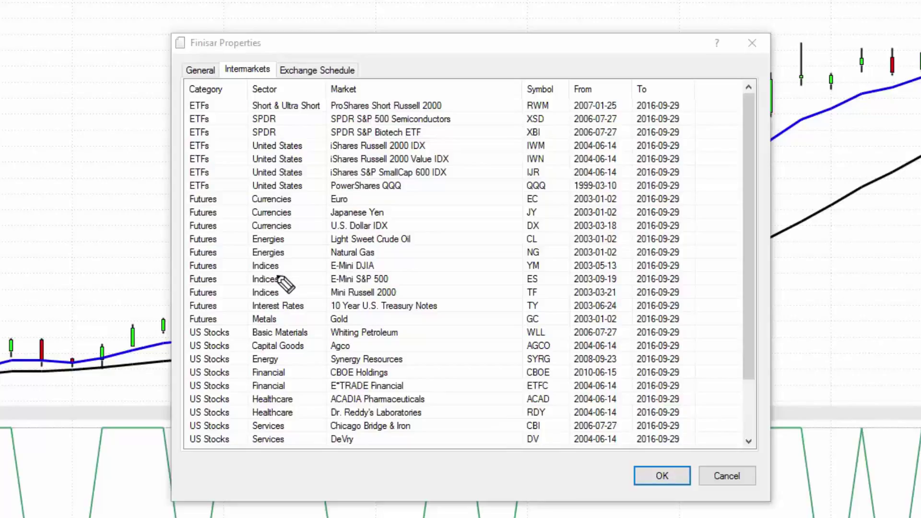
pyautogui.moveTo(221, 55)
pyautogui.mouseDown()
pyautogui.moveTo(173, 50)
pyautogui.moveTo(205, 24)
pyautogui.moveTo(268, 29)
pyautogui.moveTo(280, 47)
pyautogui.moveTo(221, 57)
pyautogui.mouseUp()
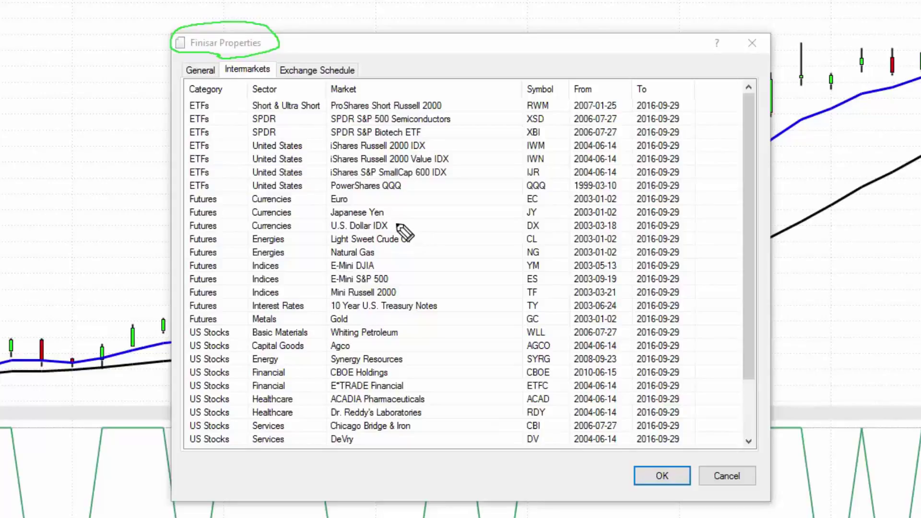
pyautogui.moveTo(392, 225)
pyautogui.mouseDown()
pyautogui.moveTo(435, 218)
pyautogui.moveTo(427, 242)
pyautogui.moveTo(458, 226)
pyautogui.mouseUp()
pyautogui.moveTo(390, 214); pyautogui.dragTo(436, 197)
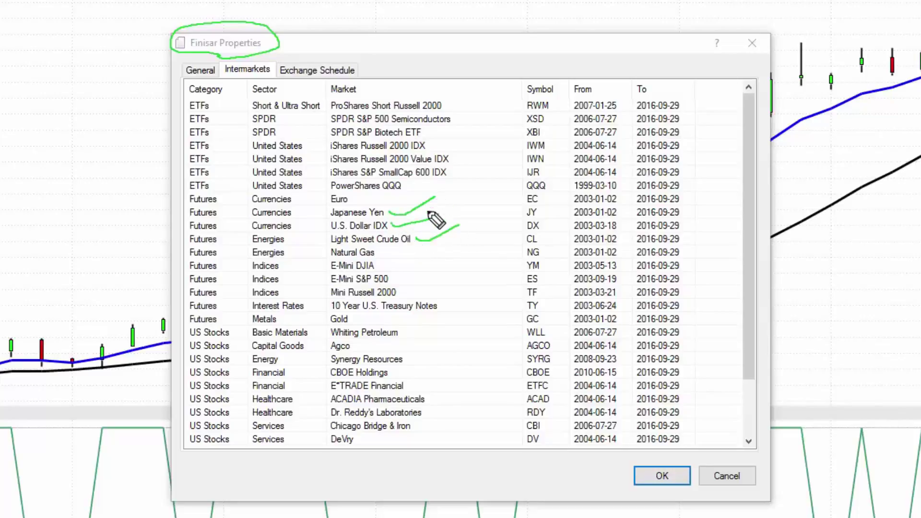
pyautogui.moveTo(438, 308); pyautogui.dragTo(465, 300)
pyautogui.moveTo(352, 318); pyautogui.dragTo(393, 301)
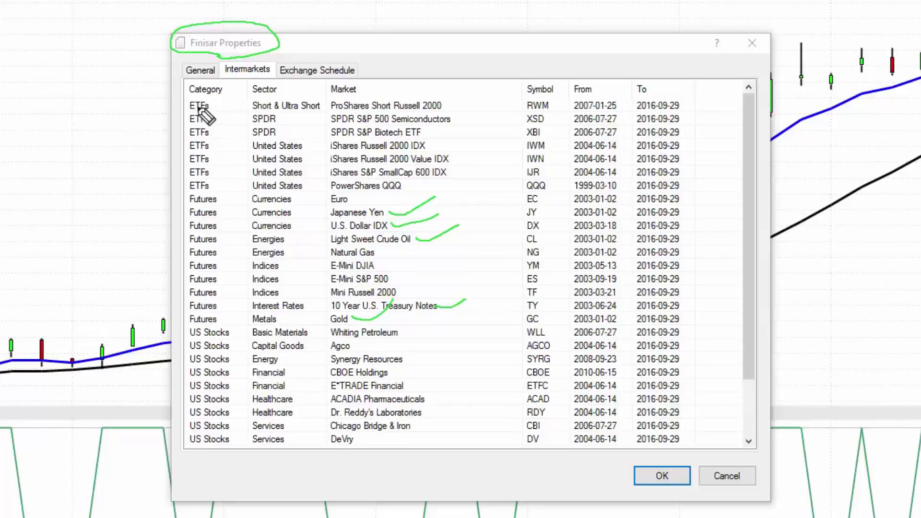
pyautogui.moveTo(197, 107)
pyautogui.mouseDown()
pyautogui.moveTo(225, 181)
pyautogui.moveTo(186, 143)
pyautogui.moveTo(193, 103)
pyautogui.mouseUp()
pyautogui.moveTo(372, 139)
pyautogui.mouseDown()
pyautogui.moveTo(421, 135)
pyautogui.moveTo(459, 161)
pyautogui.mouseUp()
pyautogui.moveTo(377, 139)
pyautogui.mouseDown()
pyautogui.moveTo(434, 167)
pyautogui.moveTo(408, 186)
pyautogui.mouseUp()
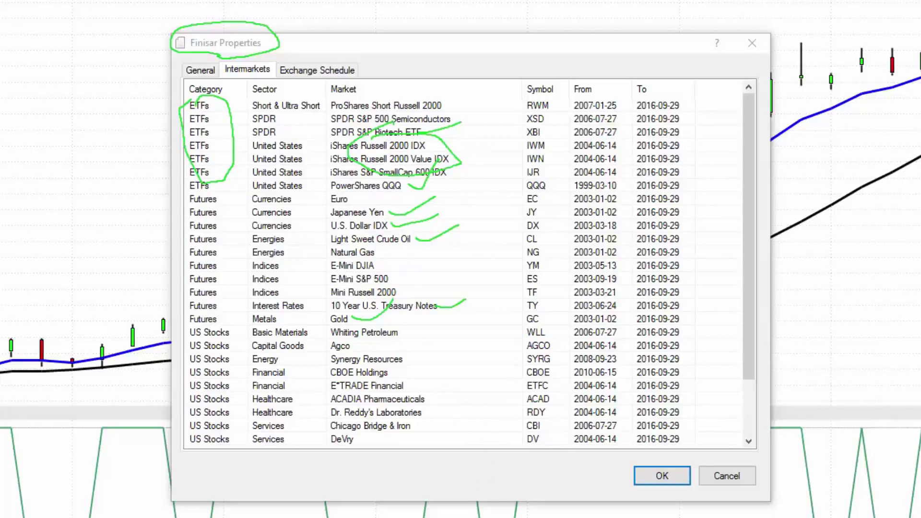
pyautogui.press('e')
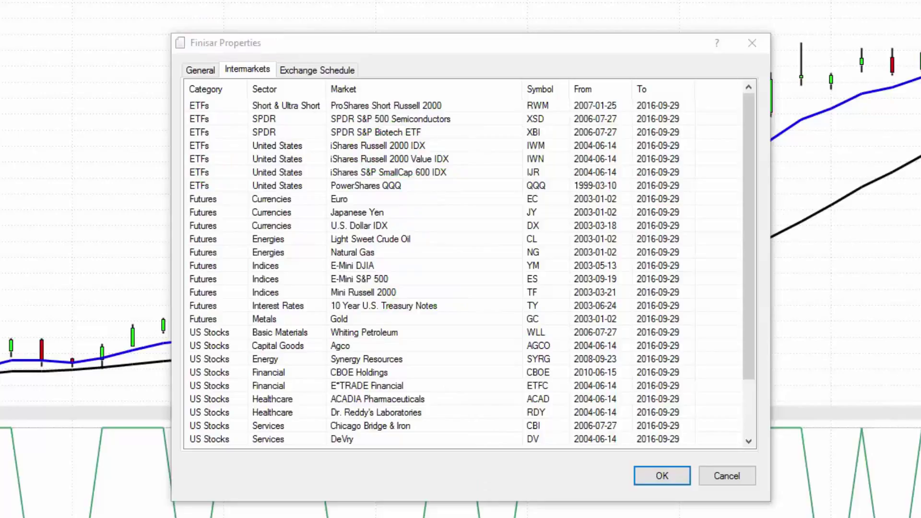
# Scroll through Finisar's intermarket list, then close the Properties dialog with OK.
pyautogui.moveTo(744, 212); pyautogui.dragTo(749, 267)
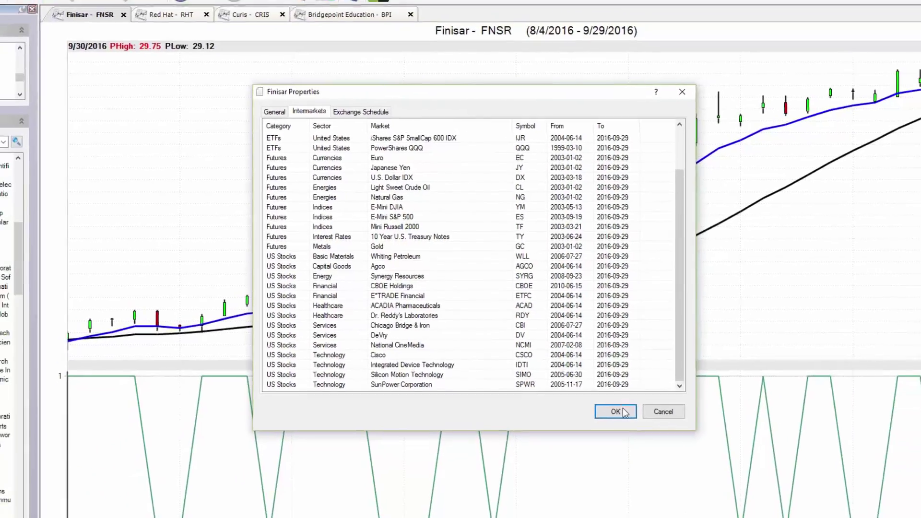
pyautogui.click(623, 411)
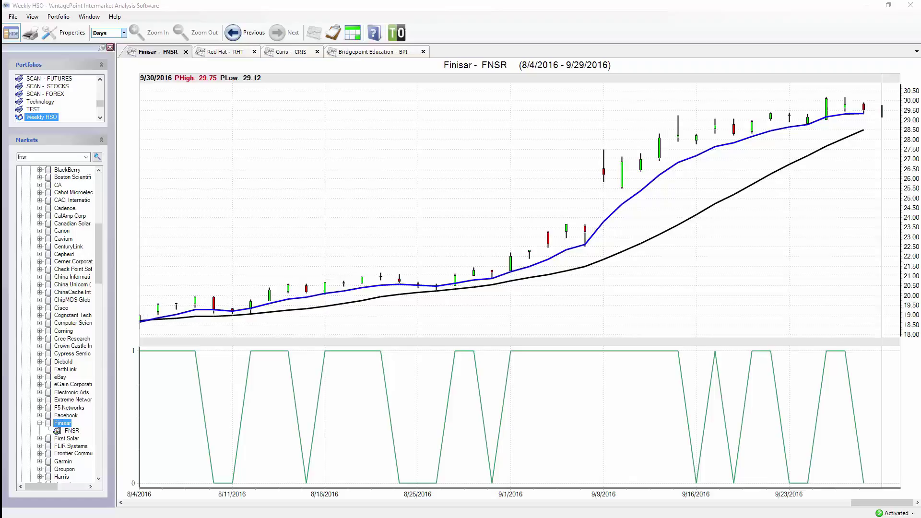
# Auto-hide the Portfolios/Markets panel and circle areas of the widened FNSR chart with the pen.
pyautogui.click(102, 48)
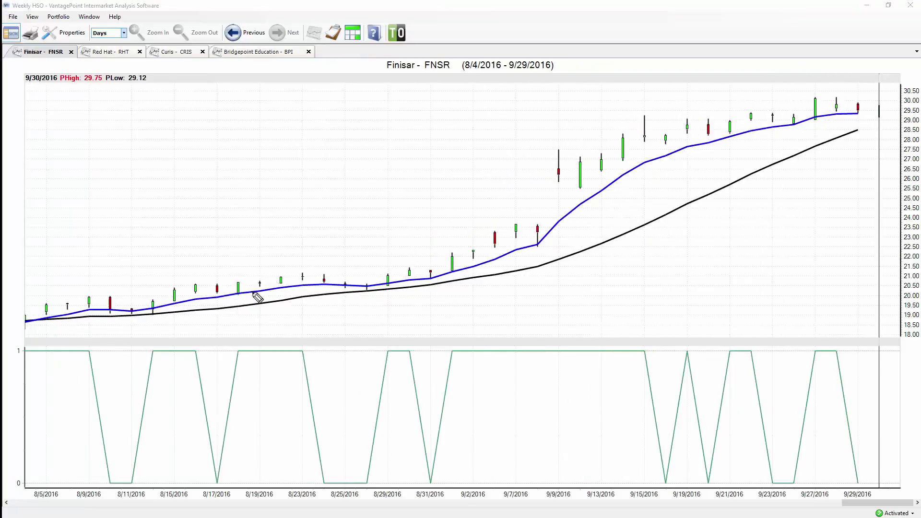
pyautogui.moveTo(245, 299)
pyautogui.mouseDown()
pyautogui.moveTo(300, 297)
pyautogui.moveTo(277, 314)
pyautogui.moveTo(206, 319)
pyautogui.moveTo(254, 299)
pyautogui.mouseUp()
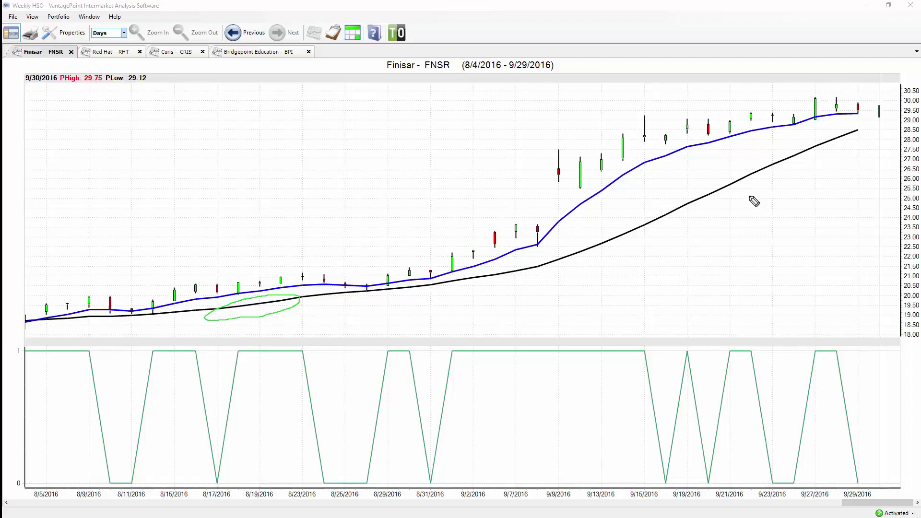
pyautogui.moveTo(742, 193)
pyautogui.mouseDown()
pyautogui.moveTo(738, 215)
pyautogui.moveTo(758, 217)
pyautogui.moveTo(750, 198)
pyautogui.mouseUp()
pyautogui.moveTo(671, 124)
pyautogui.mouseDown()
pyautogui.moveTo(833, 97)
pyautogui.moveTo(701, 148)
pyautogui.moveTo(697, 115)
pyautogui.mouseUp()
# Mark a price level and an arrow toward the black moving average, then clear all annotations.
pyautogui.moveTo(659, 173); pyautogui.dragTo(846, 160)
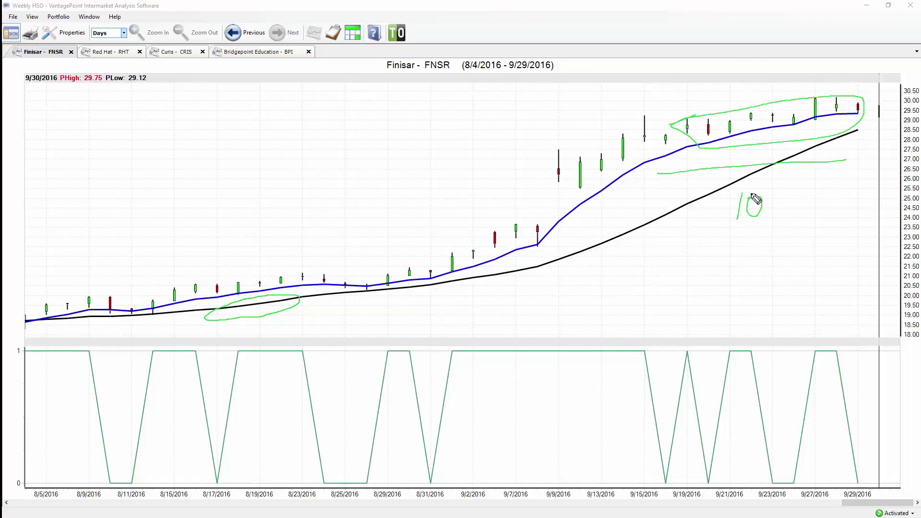
pyautogui.moveTo(742, 231)
pyautogui.mouseDown()
pyautogui.moveTo(710, 237)
pyautogui.moveTo(676, 221)
pyautogui.moveTo(674, 233)
pyautogui.moveTo(678, 218)
pyautogui.moveTo(687, 221)
pyautogui.moveTo(672, 262)
pyautogui.moveTo(630, 244)
pyautogui.moveTo(624, 252)
pyautogui.moveTo(641, 246)
pyautogui.mouseUp()
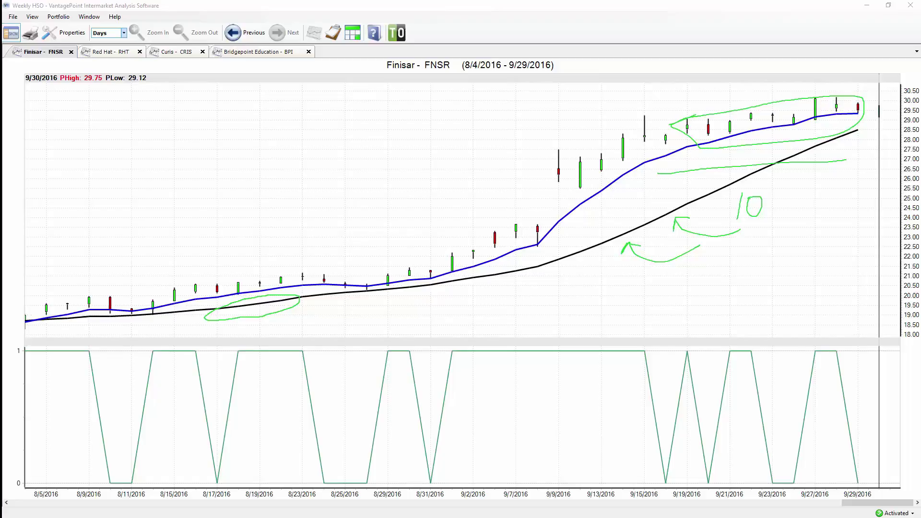
pyautogui.press('Escape')
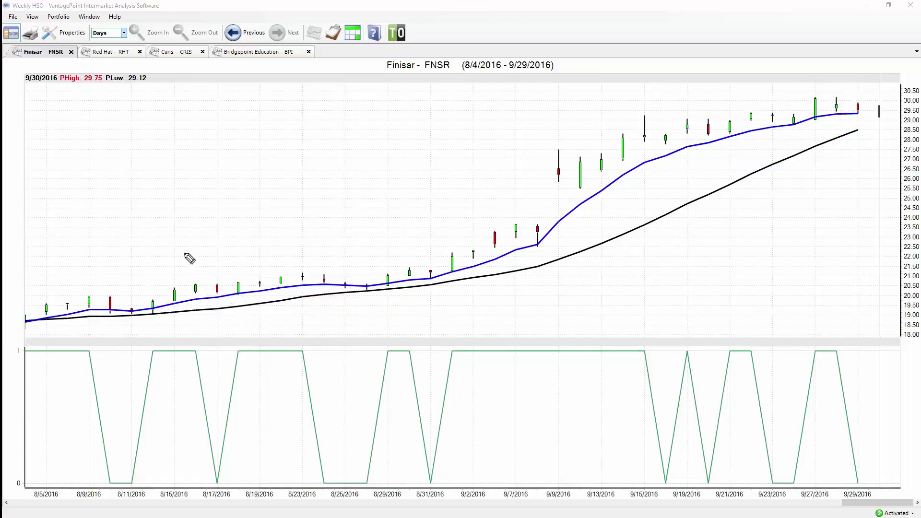
pyautogui.moveTo(190, 292)
pyautogui.mouseDown()
pyautogui.moveTo(265, 292)
pyautogui.moveTo(198, 307)
pyautogui.moveTo(178, 305)
pyautogui.moveTo(193, 292)
pyautogui.mouseUp()
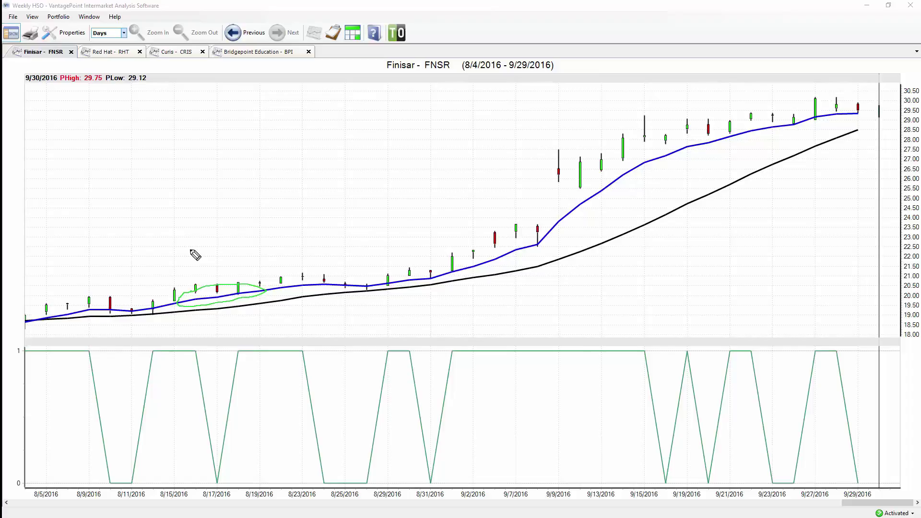
pyautogui.moveTo(375, 58)
pyautogui.mouseDown()
pyautogui.moveTo(404, 102)
pyautogui.moveTo(393, 52)
pyautogui.mouseUp()
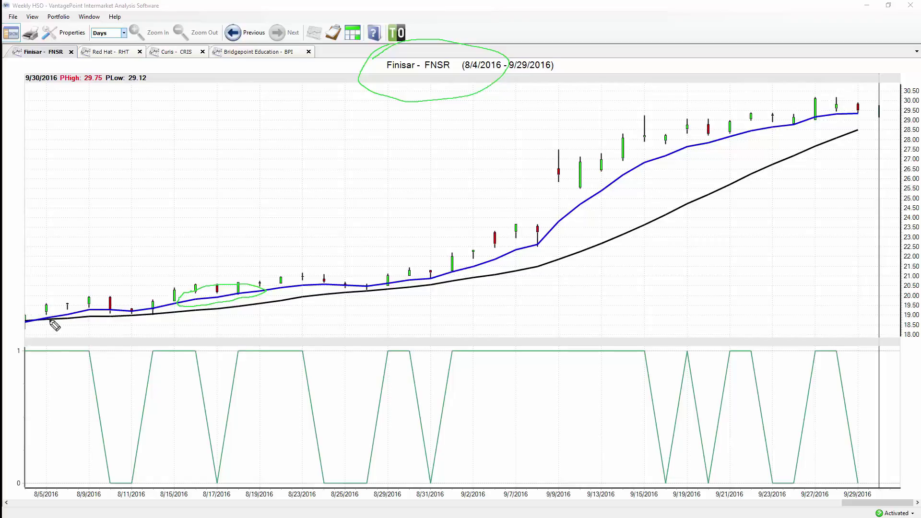
pyautogui.moveTo(37, 315)
pyautogui.mouseDown()
pyautogui.moveTo(54, 305)
pyautogui.moveTo(61, 320)
pyautogui.moveTo(49, 331)
pyautogui.moveTo(43, 309)
pyautogui.mouseUp()
pyautogui.moveTo(85, 314); pyautogui.dragTo(105, 313)
pyautogui.moveTo(292, 291); pyautogui.dragTo(297, 294)
pyautogui.moveTo(465, 271); pyautogui.dragTo(471, 275)
pyautogui.press('e')
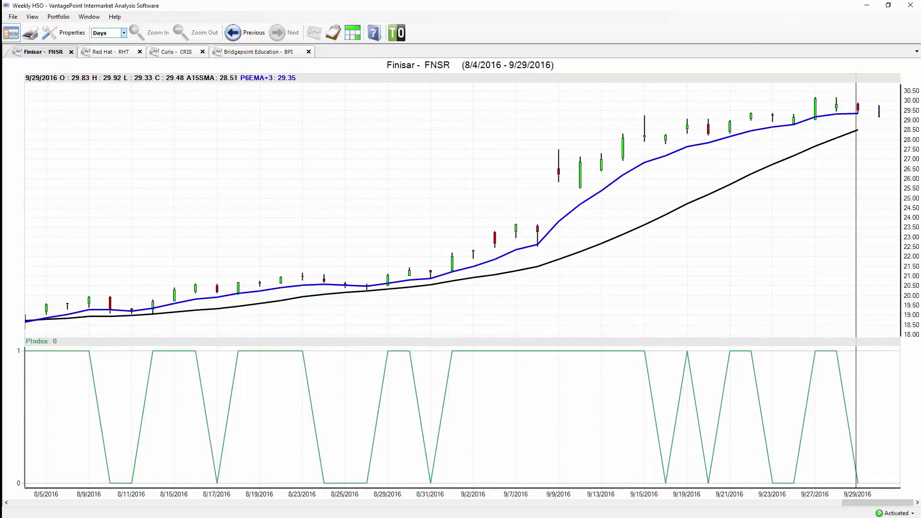
pyautogui.moveTo(29, 338)
pyautogui.mouseDown()
pyautogui.moveTo(72, 349)
pyautogui.moveTo(18, 350)
pyautogui.moveTo(24, 362)
pyautogui.moveTo(19, 353)
pyautogui.mouseUp()
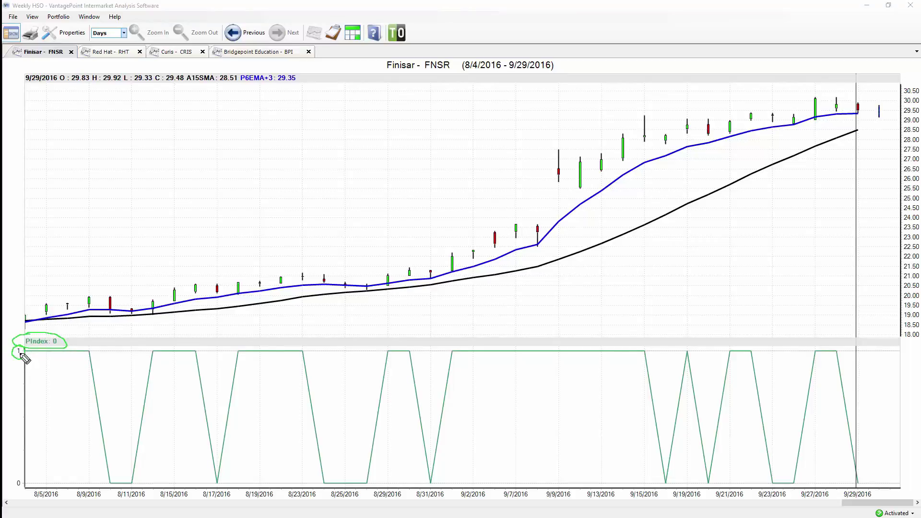
pyautogui.moveTo(18, 478)
pyautogui.mouseDown()
pyautogui.moveTo(20, 489)
pyautogui.moveTo(18, 474)
pyautogui.mouseUp()
pyautogui.moveTo(116, 331)
pyautogui.mouseDown()
pyautogui.moveTo(124, 338)
pyautogui.moveTo(115, 346)
pyautogui.mouseUp()
pyautogui.press('Escape')
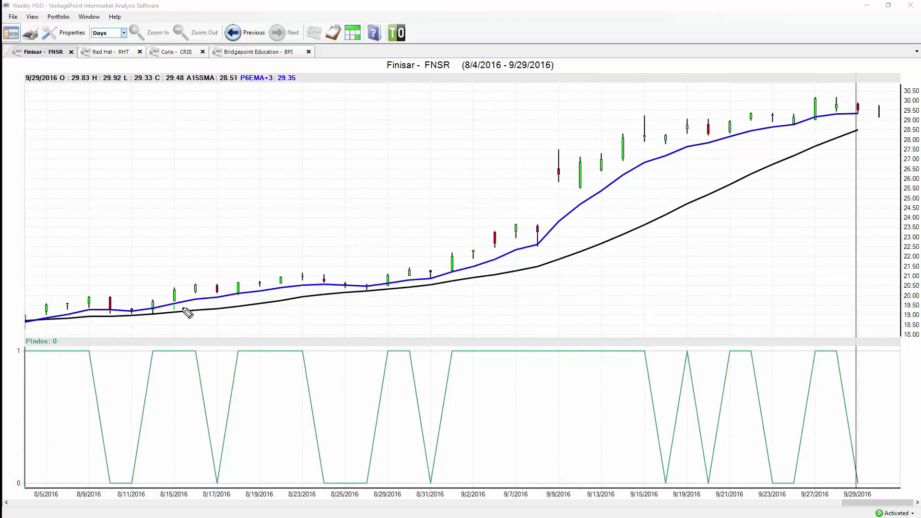
pyautogui.moveTo(188, 313)
pyautogui.mouseDown()
pyautogui.moveTo(185, 305)
pyautogui.moveTo(197, 313)
pyautogui.mouseUp()
pyautogui.moveTo(36, 309)
pyautogui.mouseDown()
pyautogui.moveTo(65, 321)
pyautogui.moveTo(29, 327)
pyautogui.moveTo(34, 305)
pyautogui.moveTo(45, 320)
pyautogui.moveTo(58, 315)
pyautogui.mouseUp()
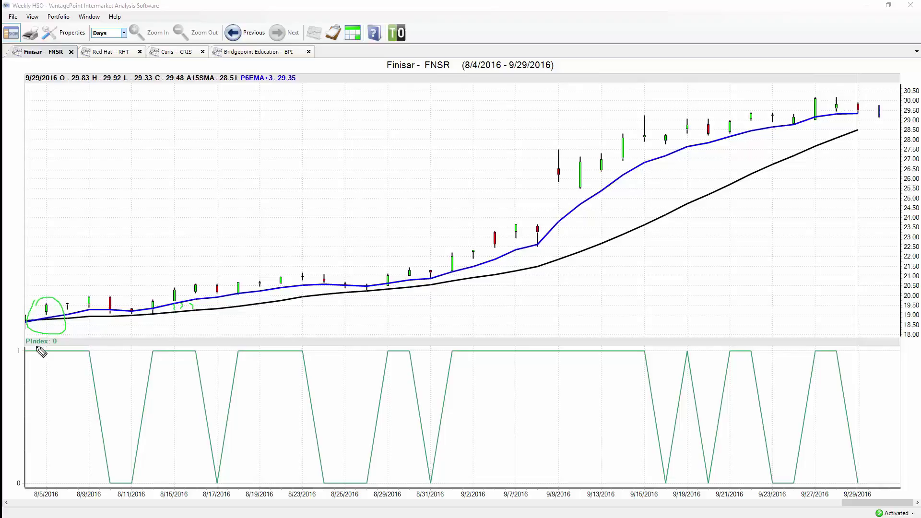
pyautogui.moveTo(36, 347)
pyautogui.mouseDown()
pyautogui.moveTo(62, 347)
pyautogui.moveTo(53, 362)
pyautogui.moveTo(38, 347)
pyautogui.mouseUp()
pyautogui.press('e')
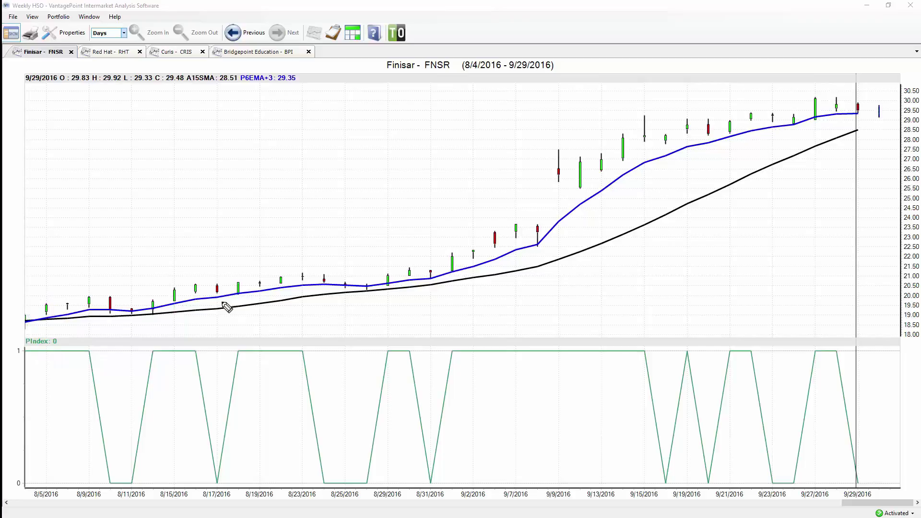
# Draw a trend line from the 8/8 low to 9/29 with a ProfitCalc callout showing 51.22% gain.
pyautogui.moveTo(67, 305)
pyautogui.mouseDown()
pyautogui.moveTo(537, 244)
pyautogui.moveTo(826, 107)
pyautogui.moveTo(857, 111)
pyautogui.mouseUp()
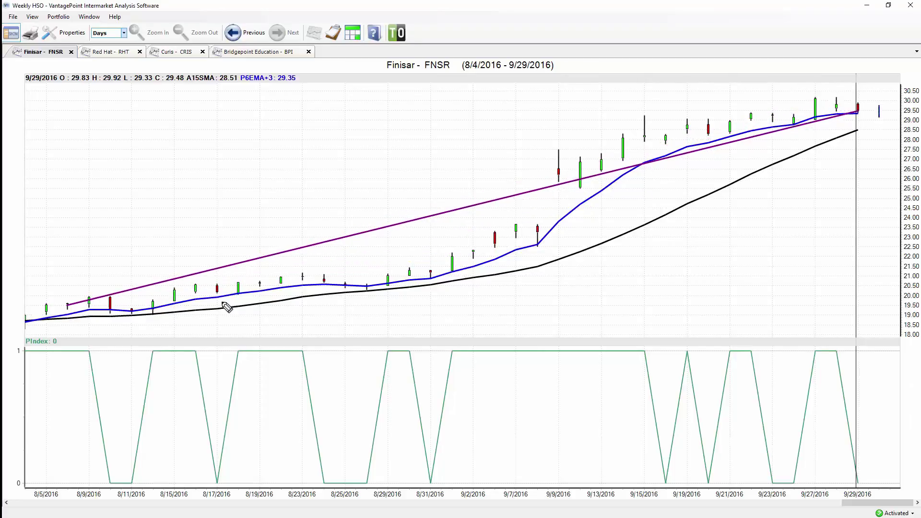
pyautogui.rightClick(226, 307)
pyautogui.press('Down')
pyautogui.press('Down')
pyautogui.press('Down')
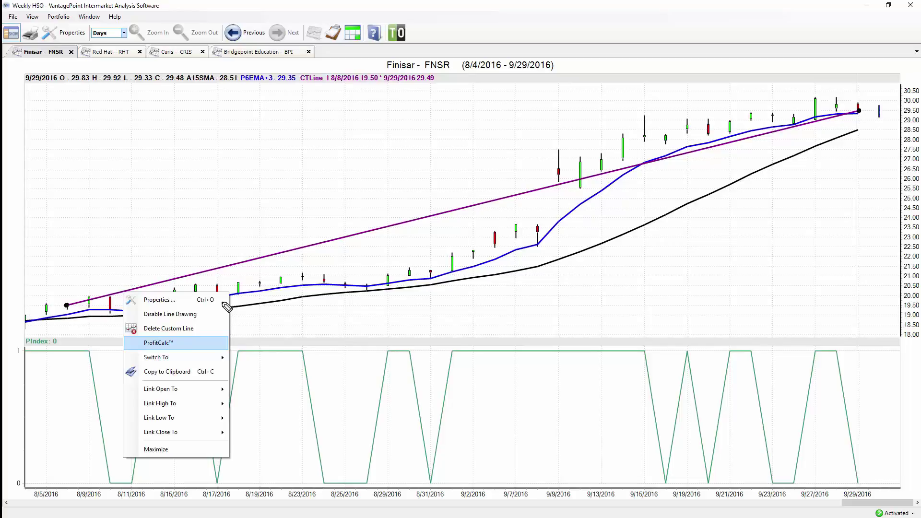
pyautogui.press('Return')
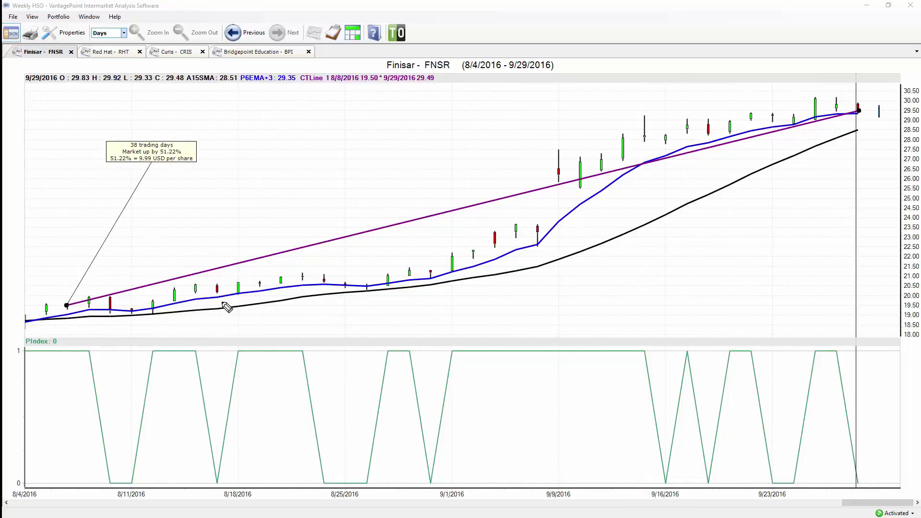
# Handwrite notes on the gain and an example dollar investment, clear them, then circle the 9/9 average.
pyautogui.moveTo(135, 139)
pyautogui.mouseDown()
pyautogui.moveTo(141, 152)
pyautogui.moveTo(134, 139)
pyautogui.moveTo(119, 163)
pyautogui.mouseUp()
pyautogui.moveTo(893, 291)
pyautogui.mouseDown()
pyautogui.moveTo(919, 304)
pyautogui.moveTo(890, 330)
pyautogui.moveTo(893, 292)
pyautogui.mouseUp()
pyautogui.moveTo(691, 245)
pyautogui.mouseDown()
pyautogui.moveTo(677, 275)
pyautogui.moveTo(704, 251)
pyautogui.moveTo(723, 272)
pyautogui.moveTo(744, 250)
pyautogui.moveTo(762, 272)
pyautogui.moveTo(768, 250)
pyautogui.moveTo(800, 267)
pyautogui.moveTo(792, 251)
pyautogui.mouseUp()
pyautogui.moveTo(689, 228)
pyautogui.mouseDown()
pyautogui.moveTo(687, 252)
pyautogui.moveTo(653, 246)
pyautogui.mouseUp()
pyautogui.moveTo(678, 203); pyautogui.dragTo(671, 279)
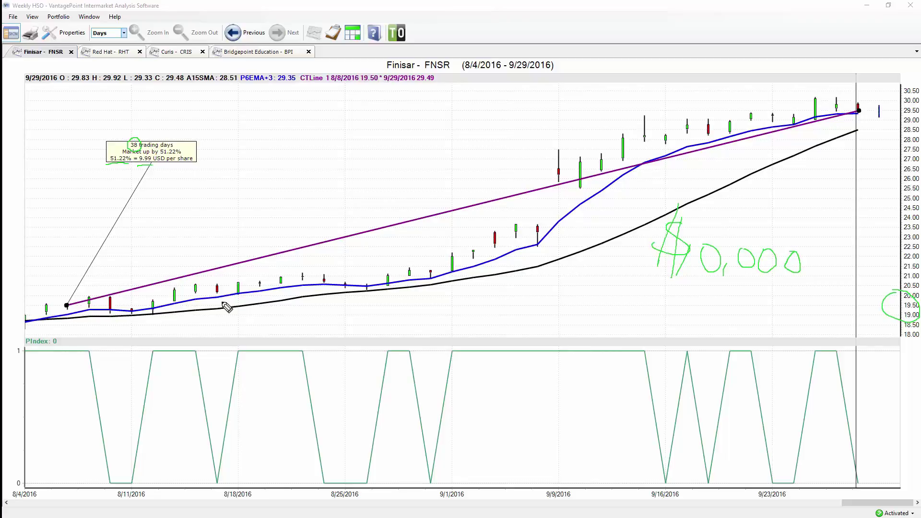
pyautogui.press('Escape')
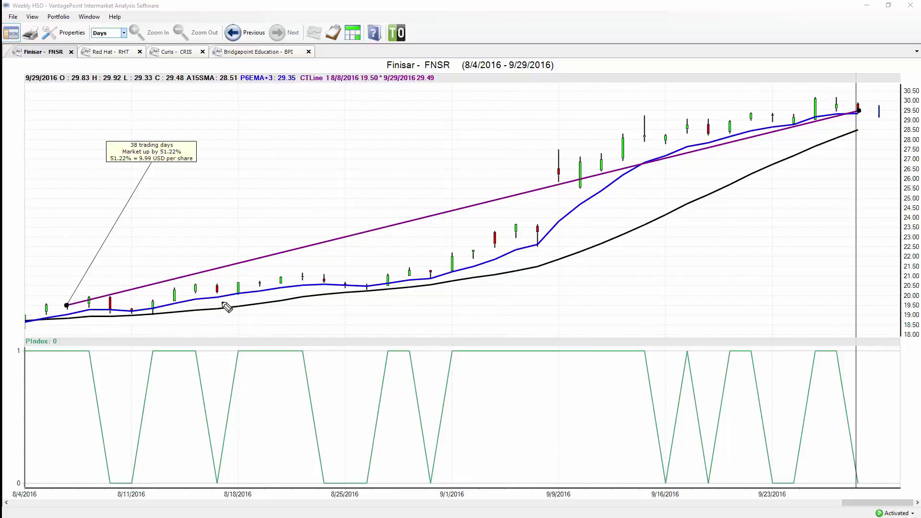
pyautogui.moveTo(570, 248); pyautogui.dragTo(567, 250)
# Switch to the Red Hat RHT chart, pen-mark the 9/14 and 9/22 candles, then clear the marks.
pyautogui.hotkey('ctrl', 'Tab')
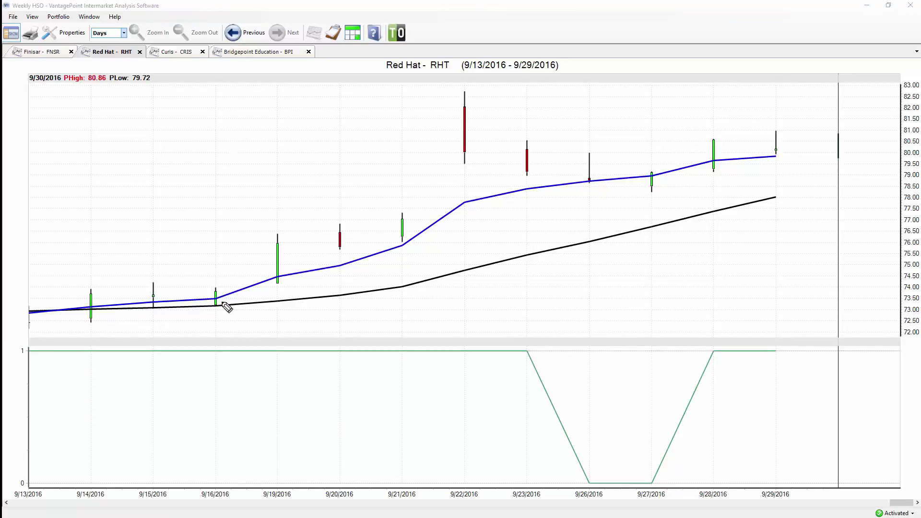
pyautogui.moveTo(80, 293)
pyautogui.mouseDown()
pyautogui.moveTo(106, 320)
pyautogui.moveTo(72, 298)
pyautogui.mouseUp()
pyautogui.moveTo(86, 337); pyautogui.dragTo(102, 366)
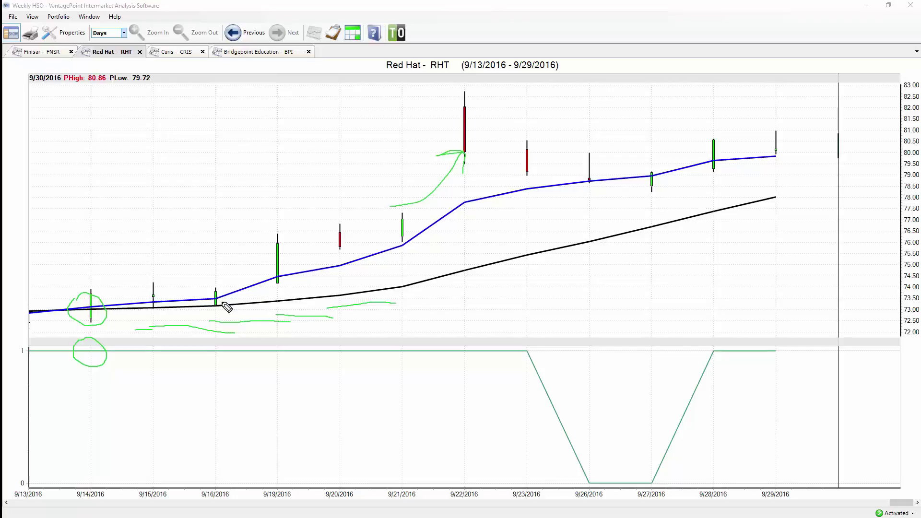
pyautogui.moveTo(60, 290)
pyautogui.mouseDown()
pyautogui.moveTo(94, 258)
pyautogui.moveTo(95, 277)
pyautogui.mouseUp()
pyautogui.press('Escape')
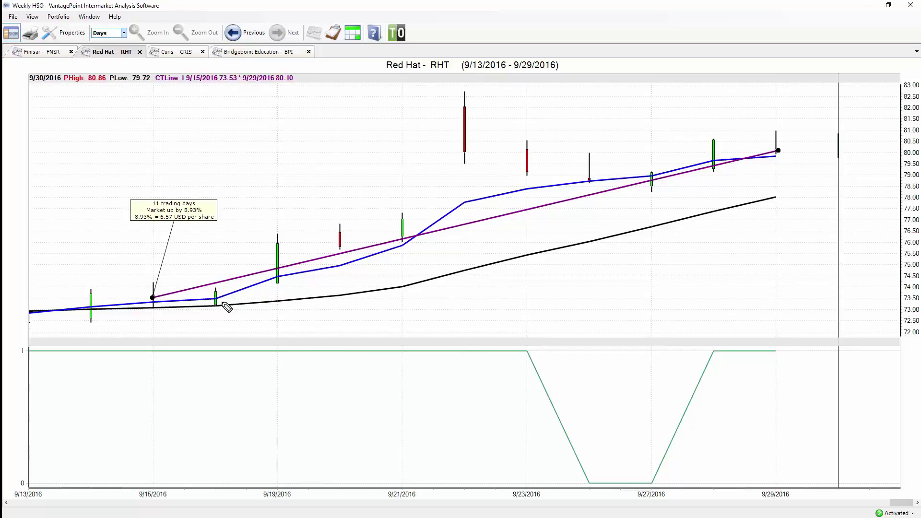
# Switch to the Curis CRIS chart tab with Ctrl+Tab.
pyautogui.hotkey('ctrl', 'Tab')
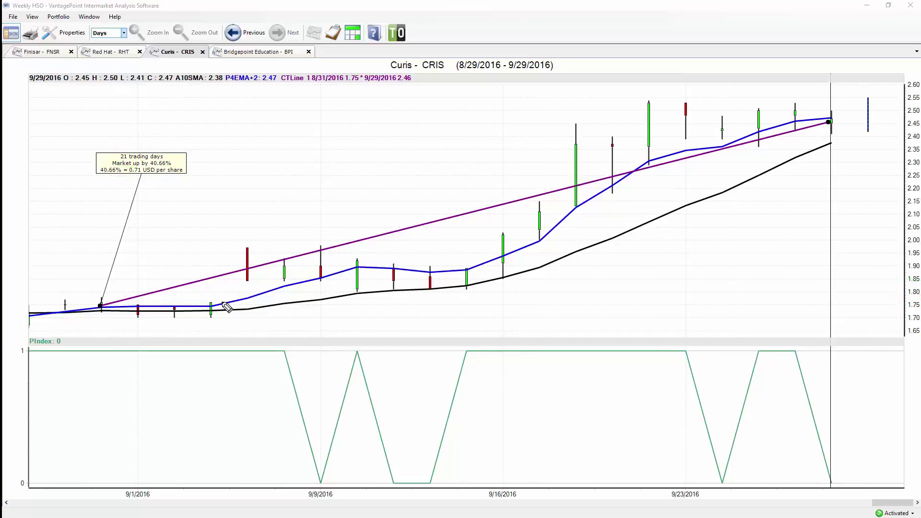
# Switch to the Bridgepoint Education BPI chart and circle the 8/23 candle.
pyautogui.hotkey('ctrl', 'Tab')
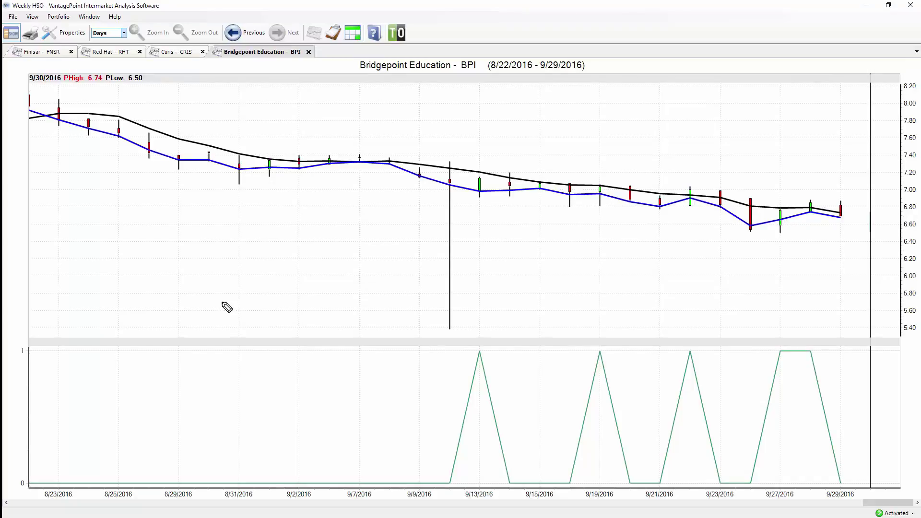
pyautogui.moveTo(46, 102)
pyautogui.mouseDown()
pyautogui.moveTo(71, 116)
pyautogui.moveTo(59, 130)
pyautogui.moveTo(48, 103)
pyautogui.moveTo(58, 148)
pyautogui.mouseUp()
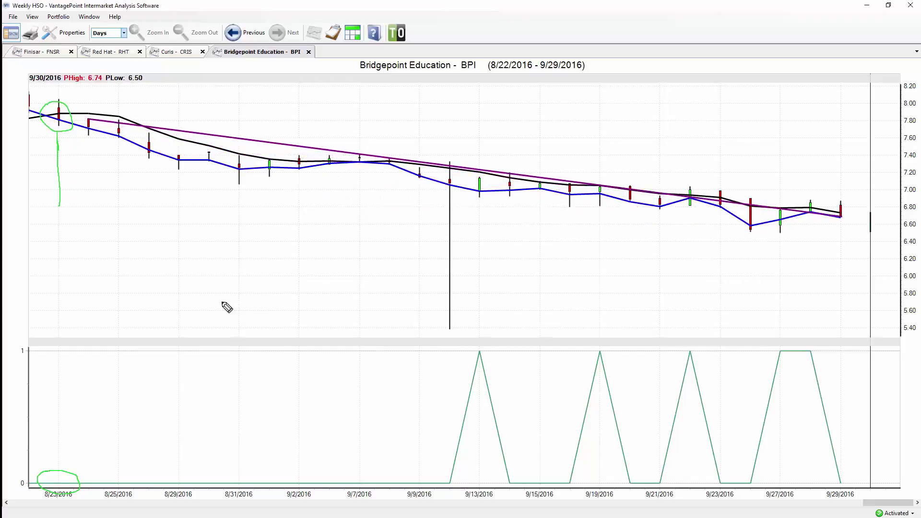
# Attach a ProfitCalc callout to the BPI trend line: 26 trading days, down 14.45%.
pyautogui.rightClick(781, 208)
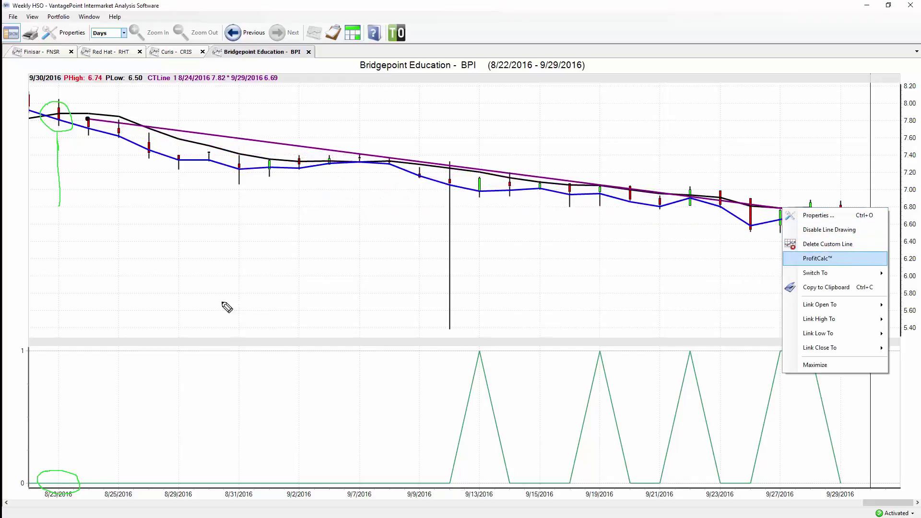
pyautogui.click(812, 257)
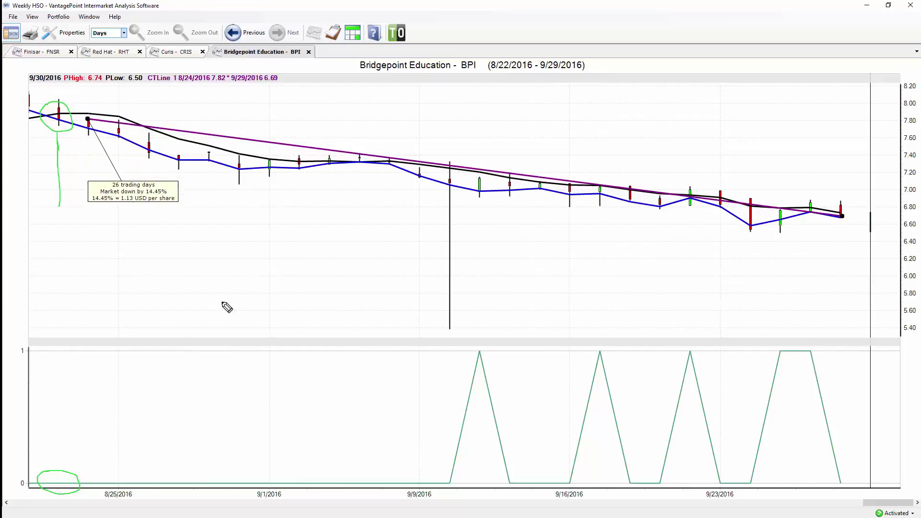